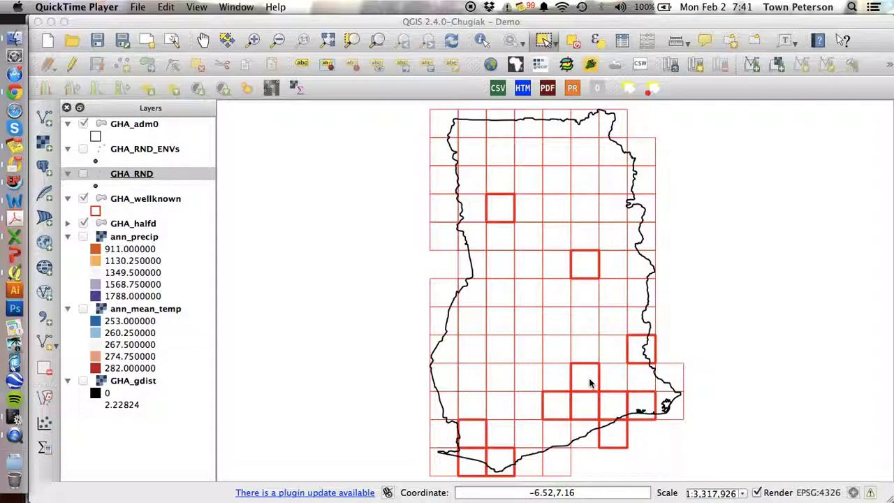
Turn on the GHA_RND random points layer so it shows over Ghana
click(84, 174)
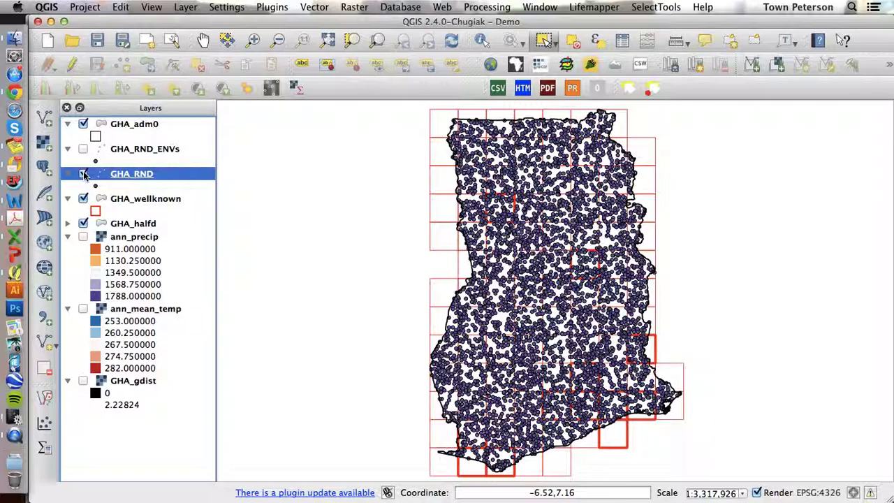
click(313, 8)
mouse_move(379, 88)
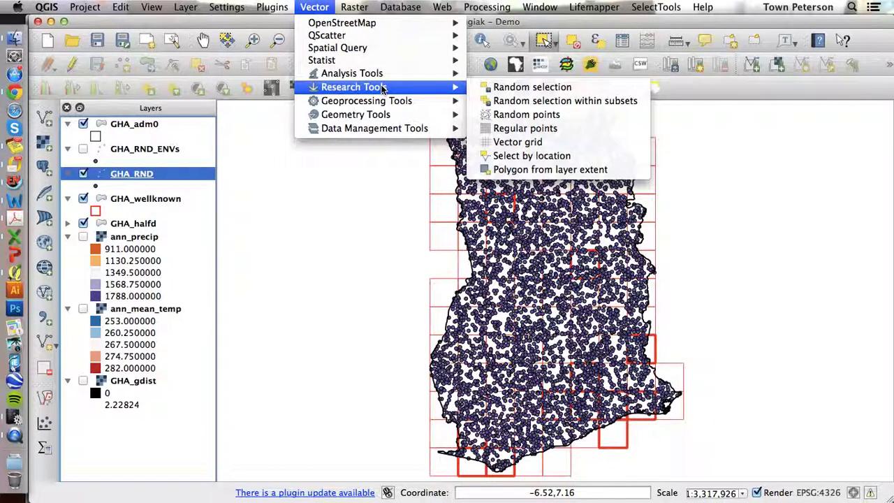
click(536, 115)
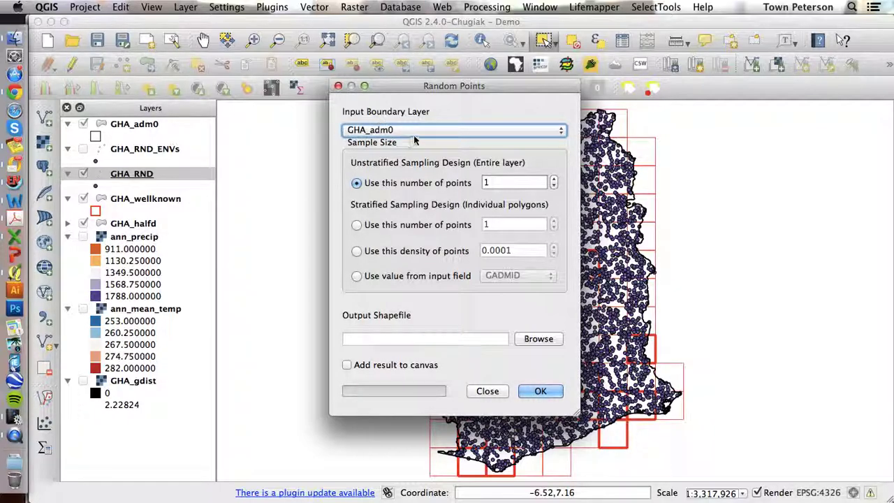
click(493, 181)
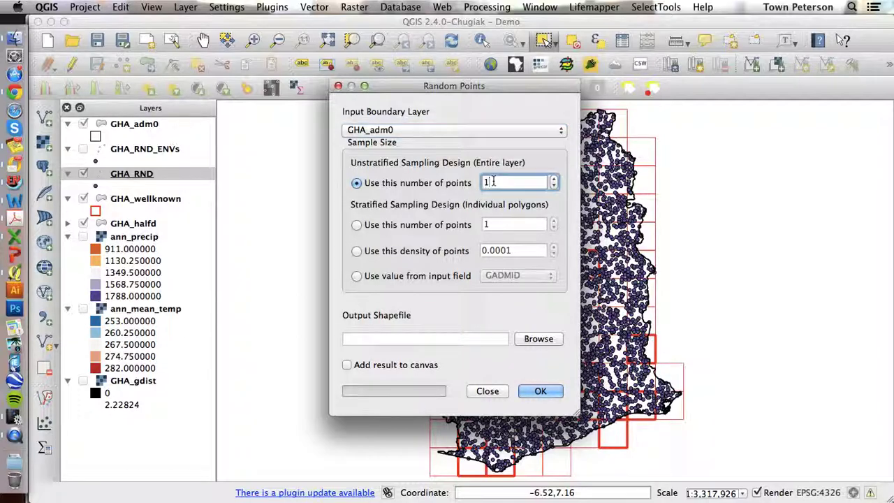
double_click(494, 181)
text(5000)
click(484, 341)
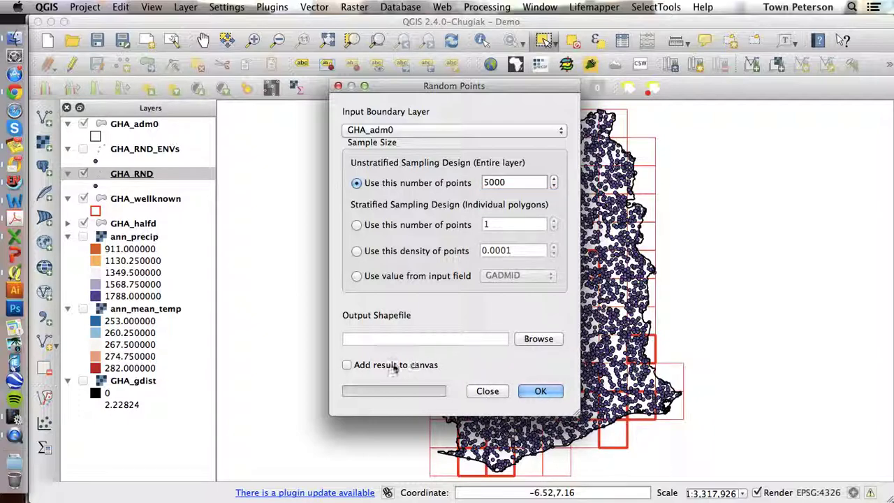
click(347, 364)
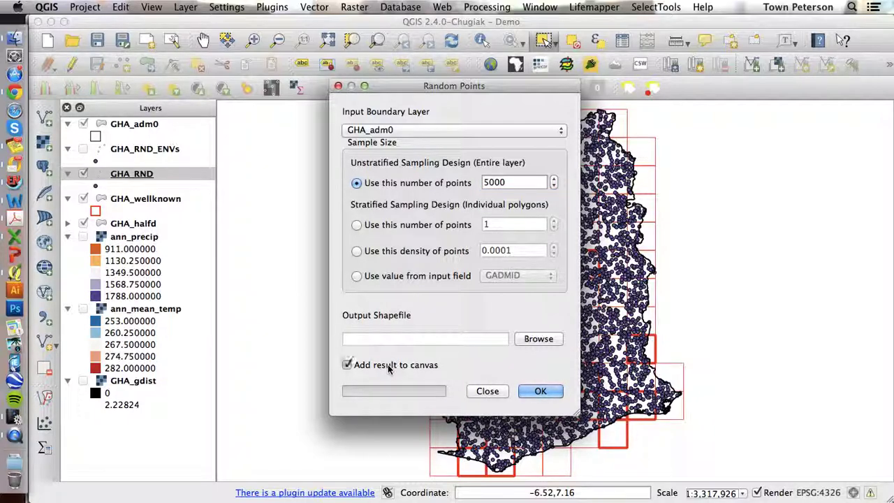
click(487, 392)
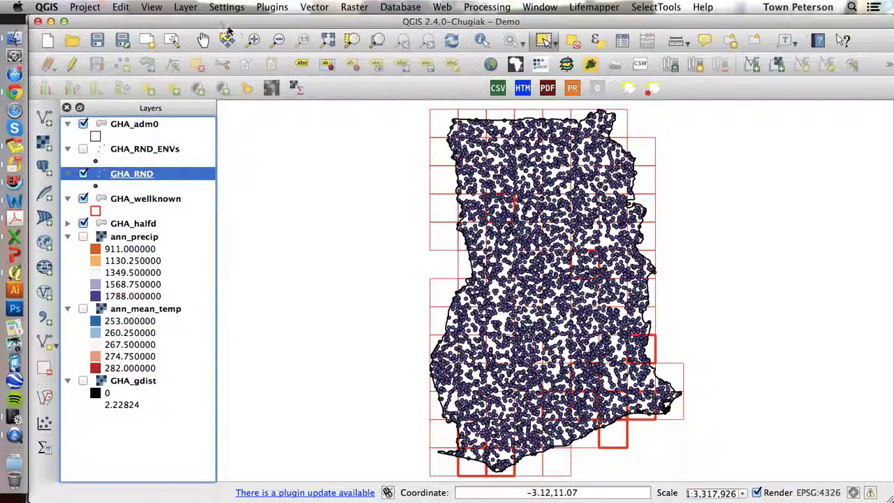
Zoom into a few Ghana grid cells and display the GHA_gdist, ann_mean_temp and ann_precip rasters
click(255, 43)
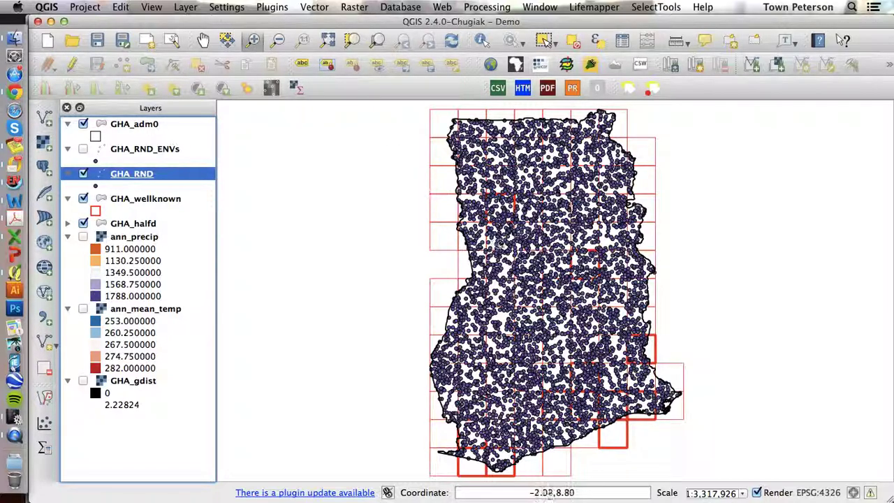
drag(463, 169, 542, 254)
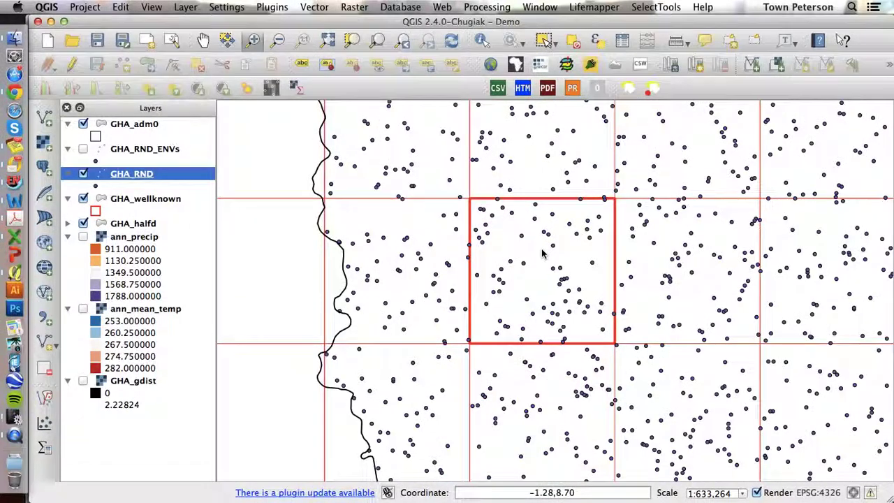
click(83, 382)
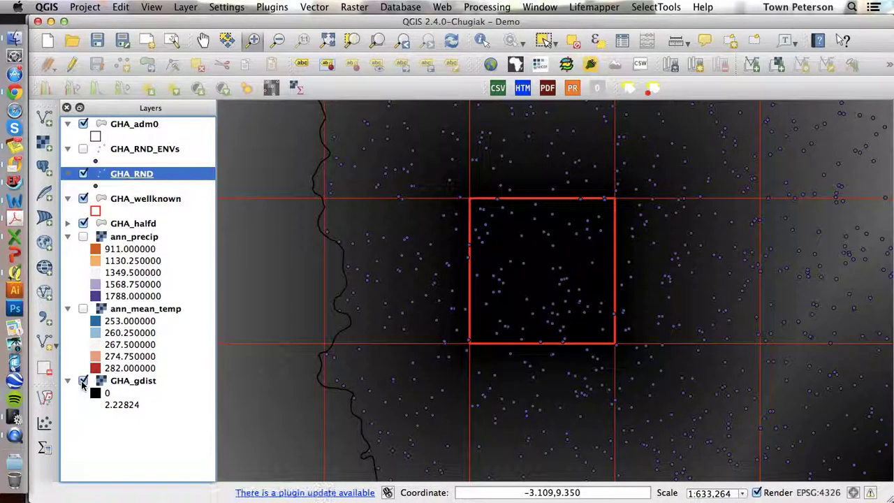
click(83, 309)
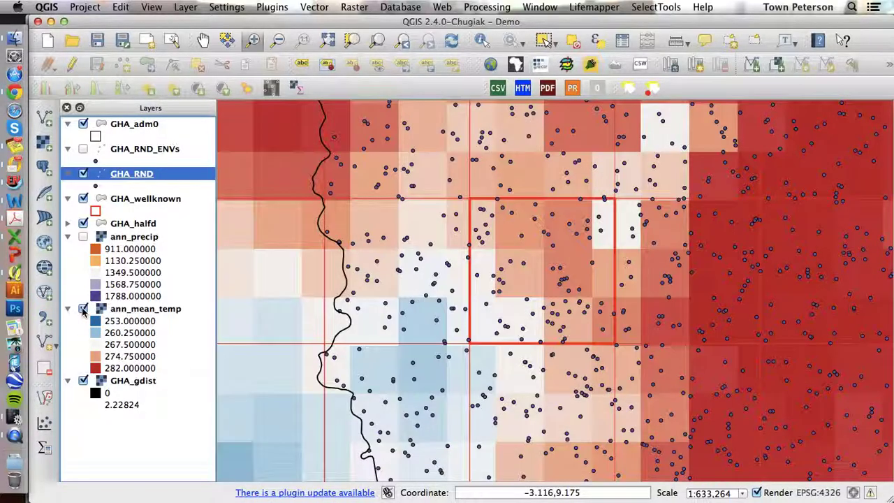
click(83, 238)
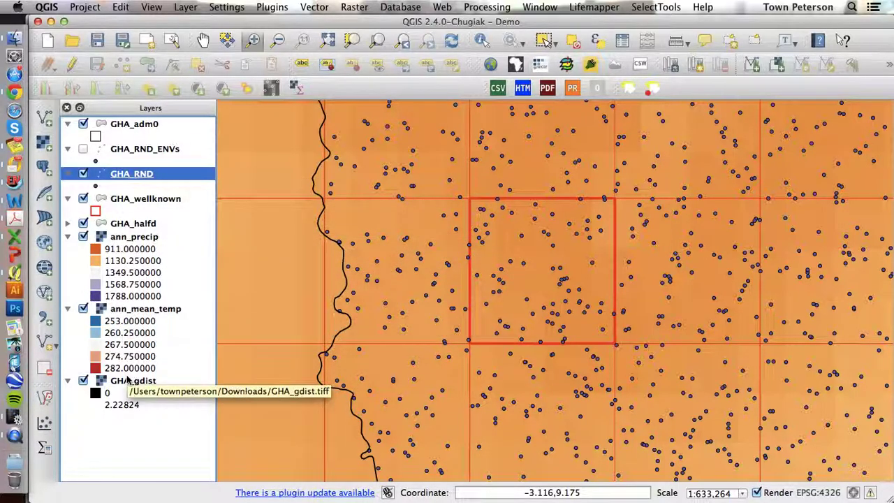
click(566, 64)
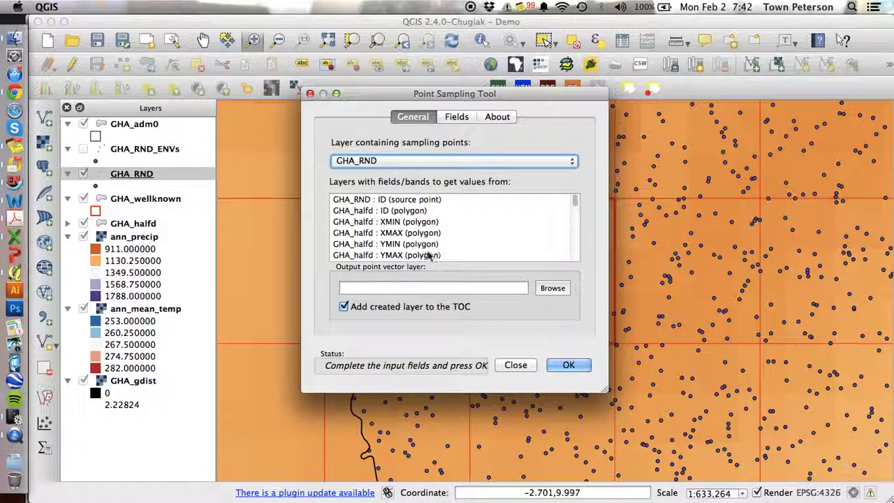
click(357, 201)
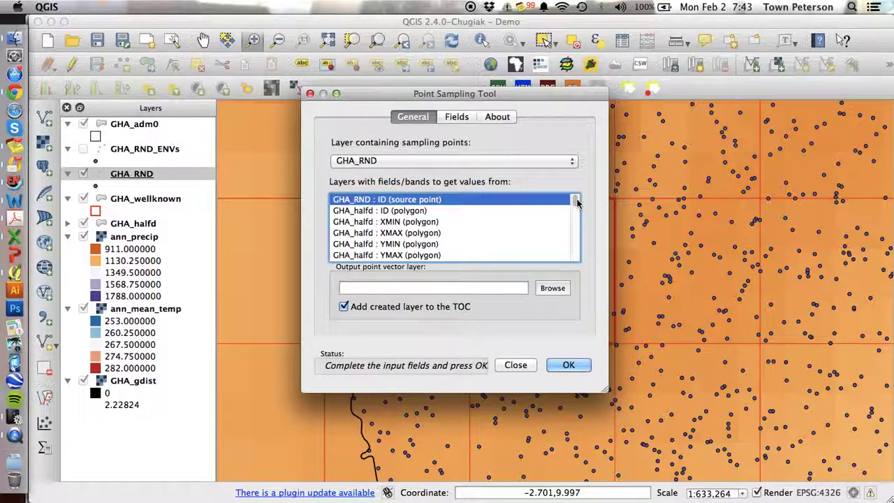
drag(576, 200, 598, 280)
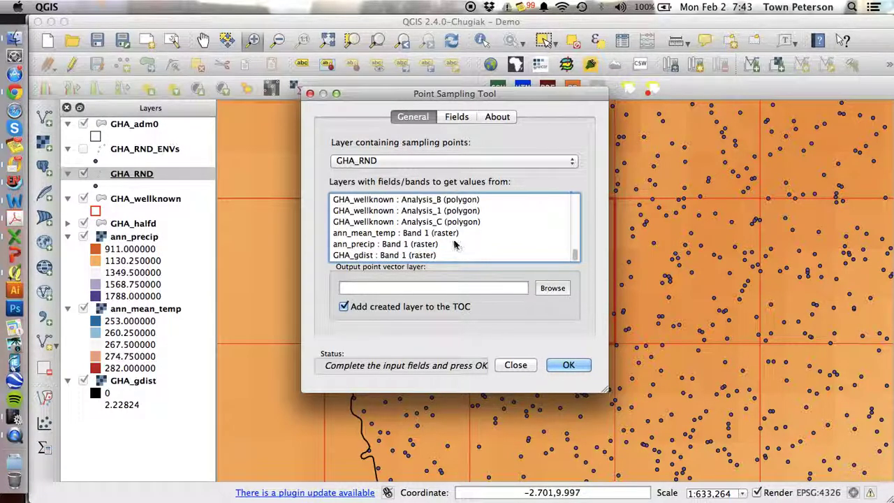
click(424, 234)
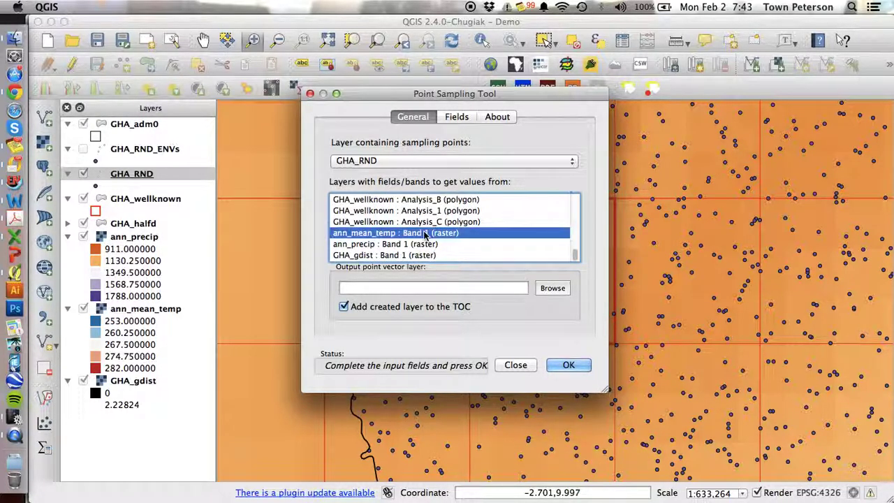
click(403, 244)
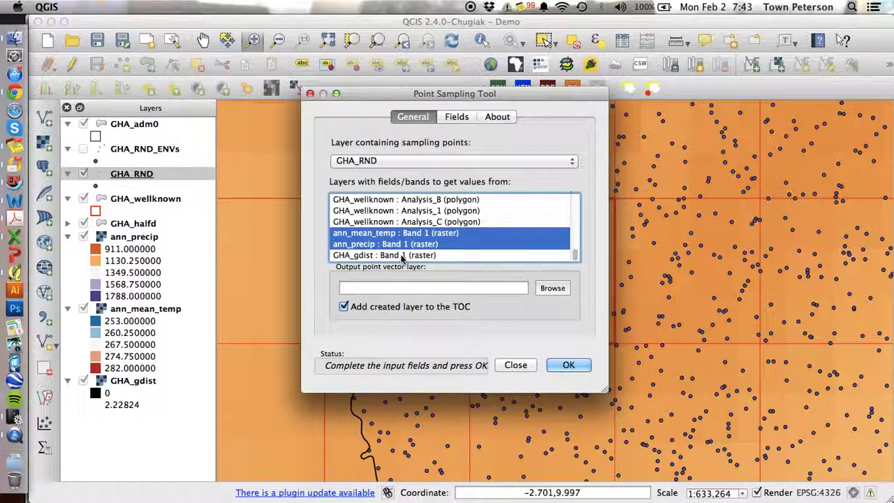
click(403, 256)
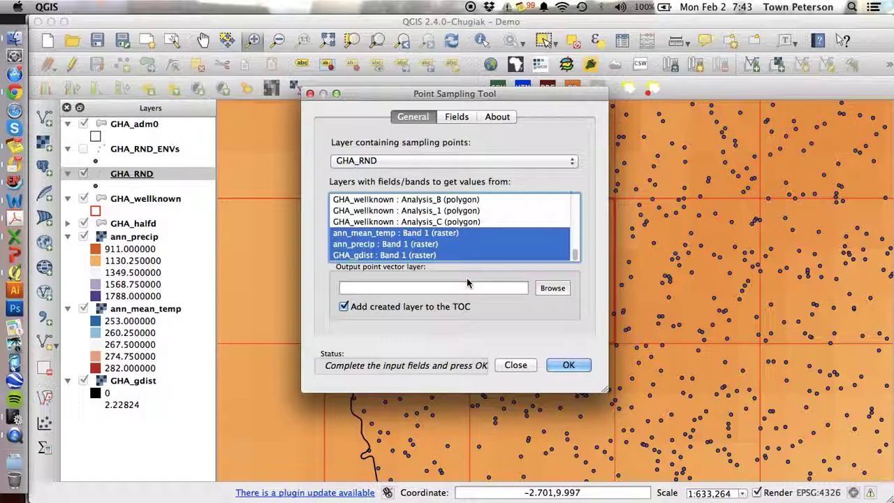
click(557, 288)
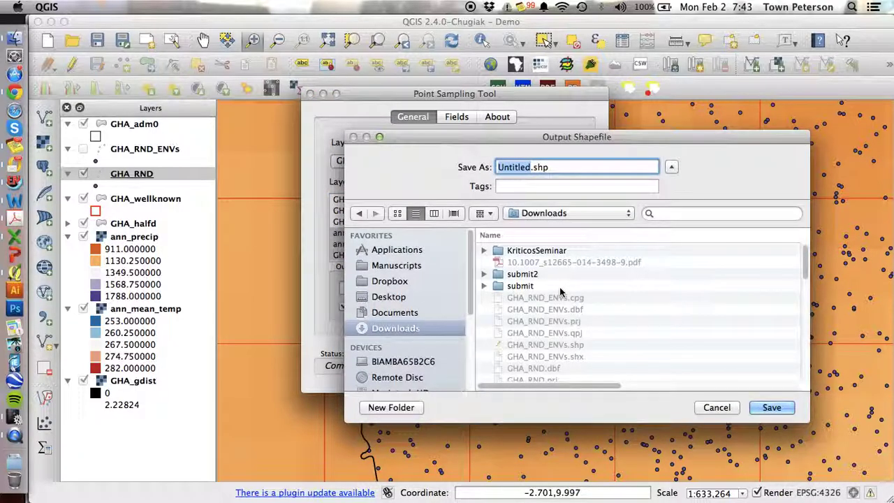
click(548, 345)
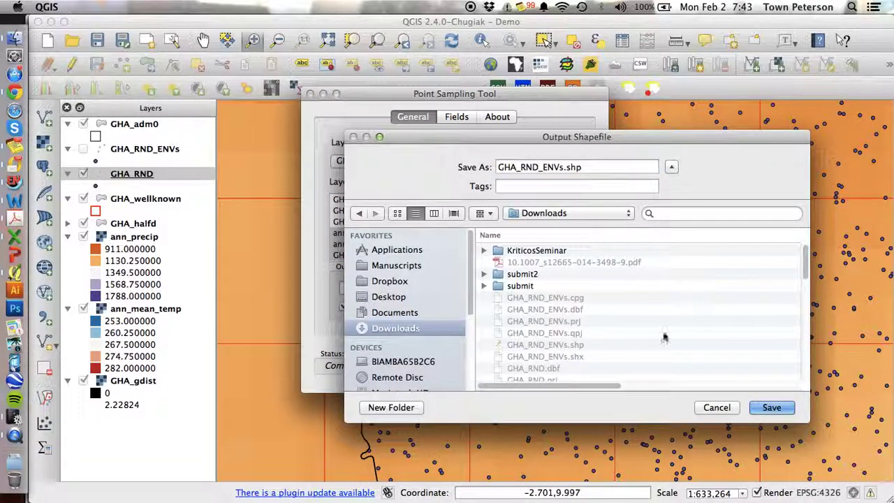
click(773, 408)
click(669, 222)
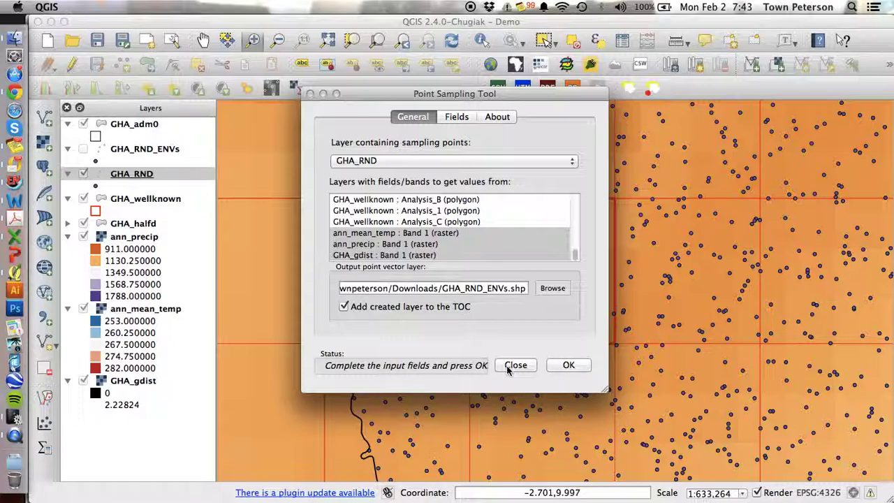
Close the point sampling tool, display GHA_RND_ENVs, and open its attribute table
click(516, 366)
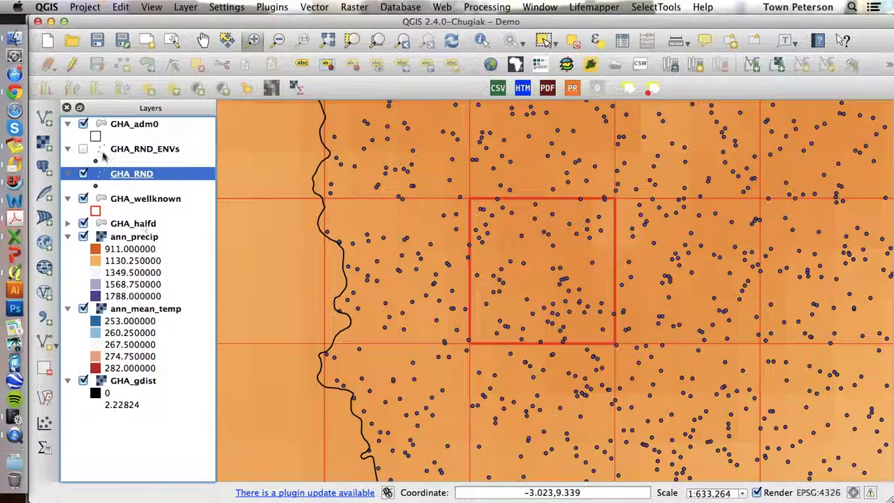
click(83, 151)
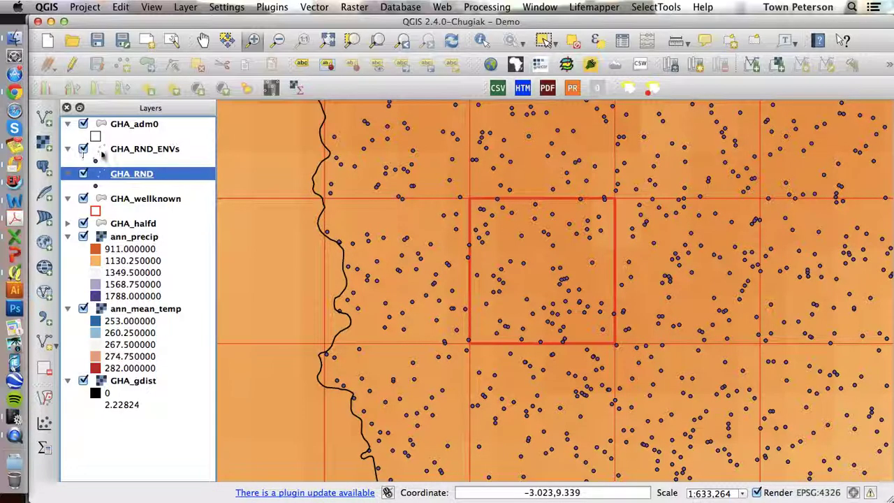
right_click(122, 153)
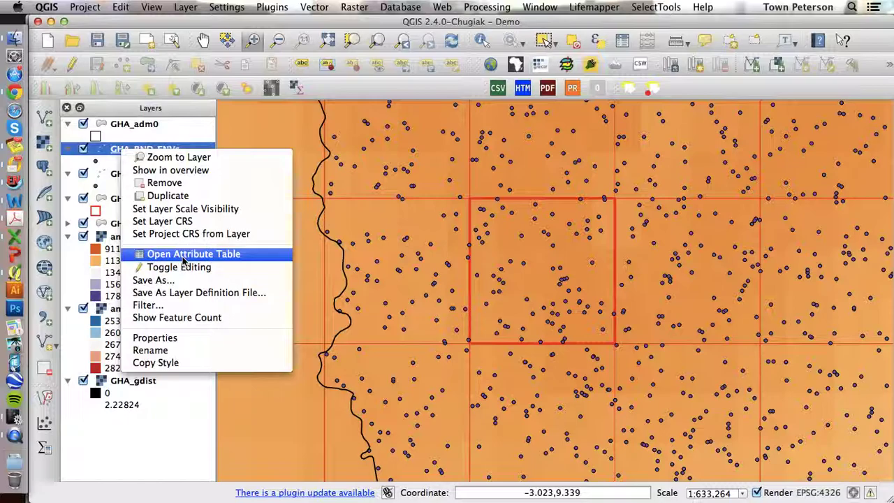
click(183, 256)
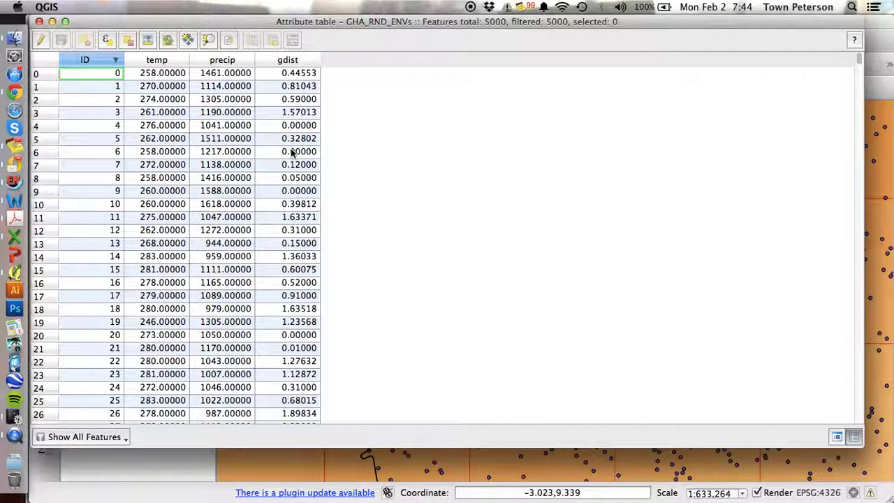
Sort by gdist ascending, select all 659 rows with gdist 0, and close the table
click(305, 62)
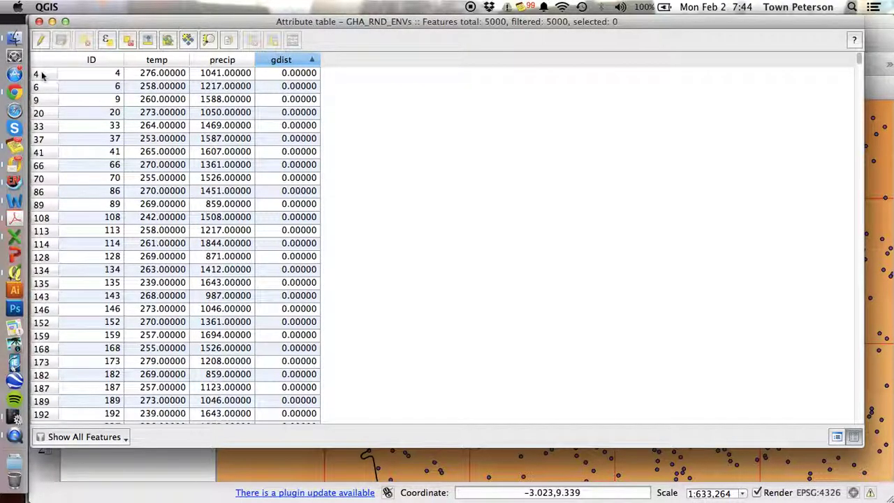
drag(36, 74, 113, 500)
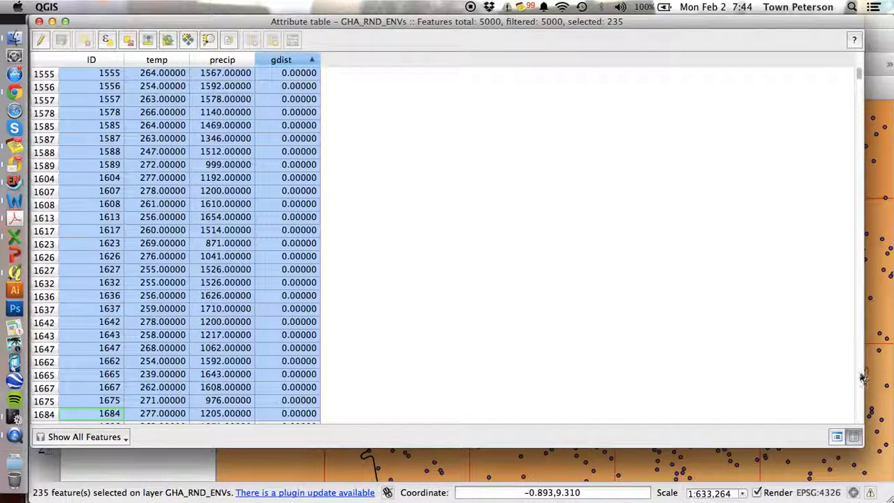
scroll(862, 378, down, 20)
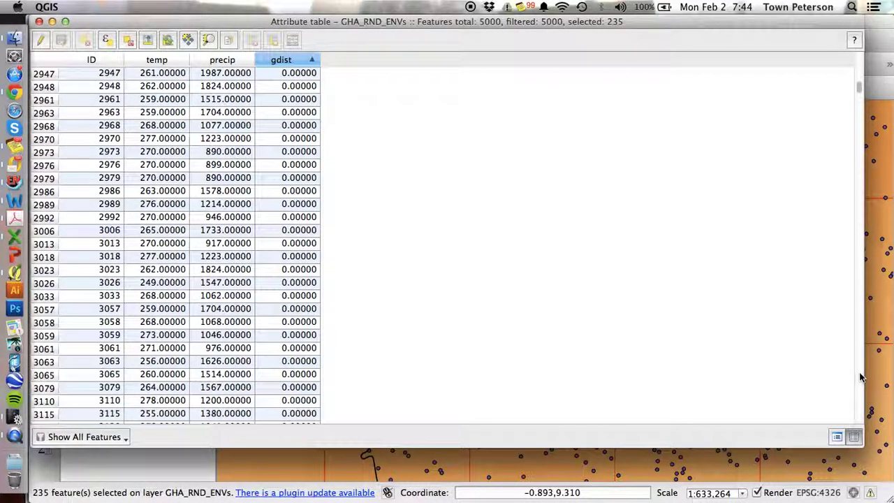
scroll(861, 378, down, 20)
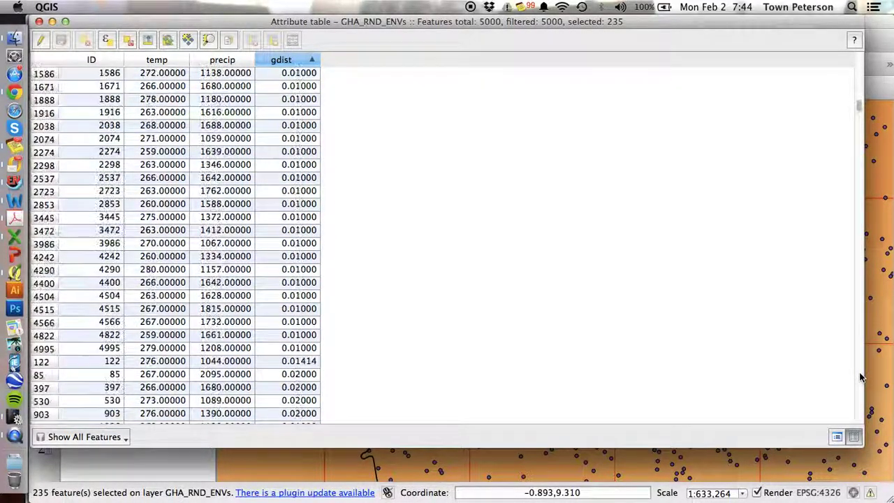
click(860, 377)
click(858, 72)
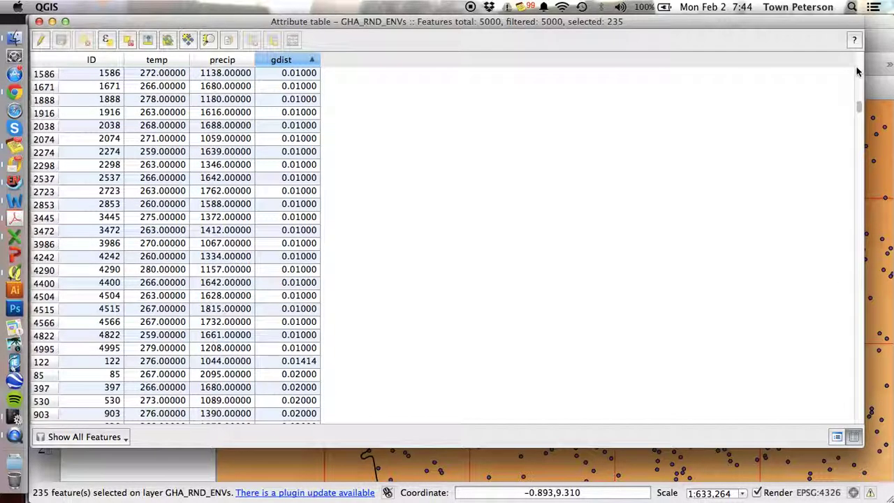
click(858, 70)
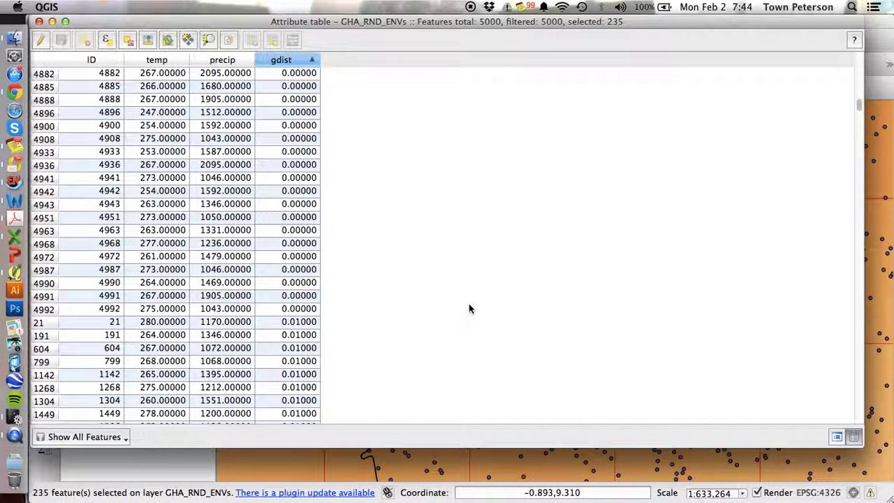
shift+click(42, 313)
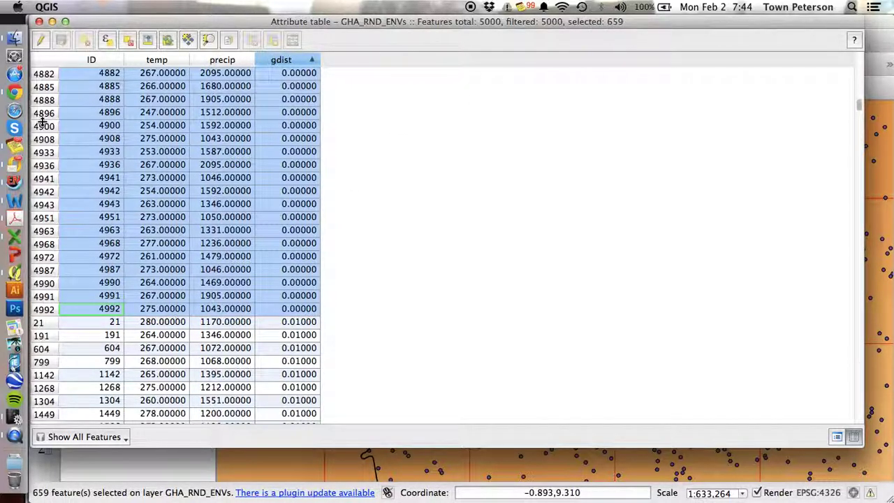
click(39, 22)
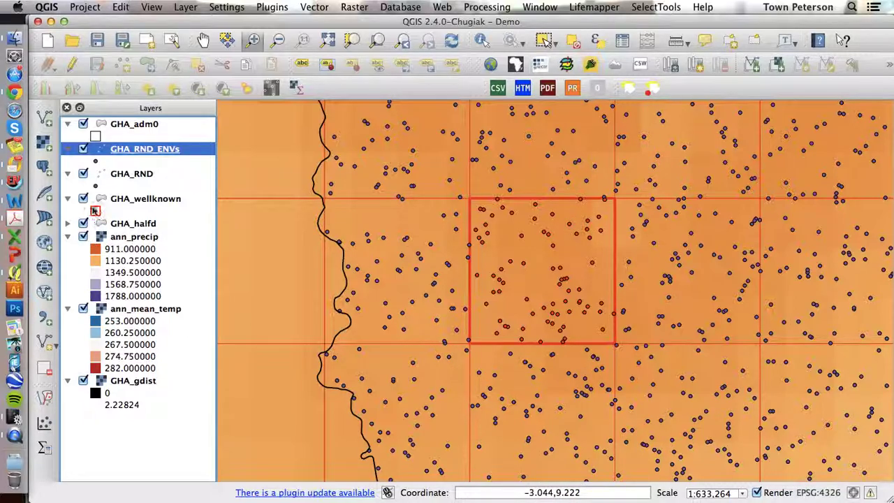
Hide ann_precip and ann_mean_temp, then zoom to the full GHA_RND_ENVs layer extent
click(83, 237)
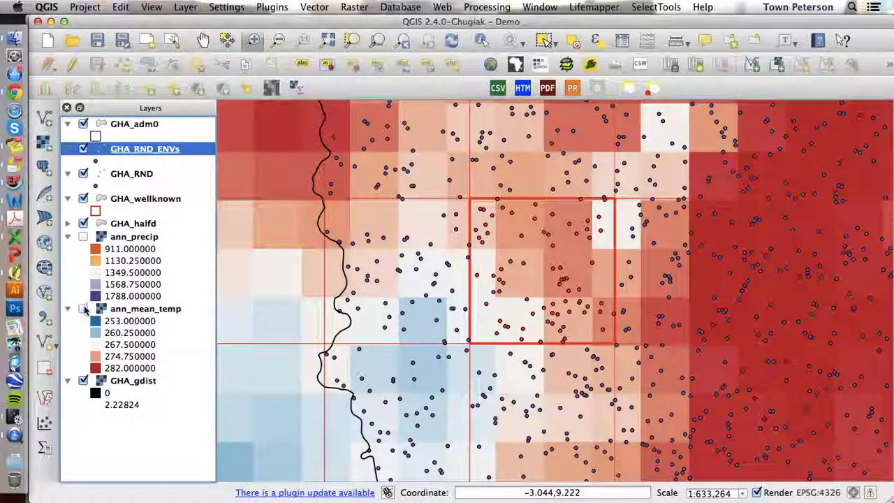
click(83, 309)
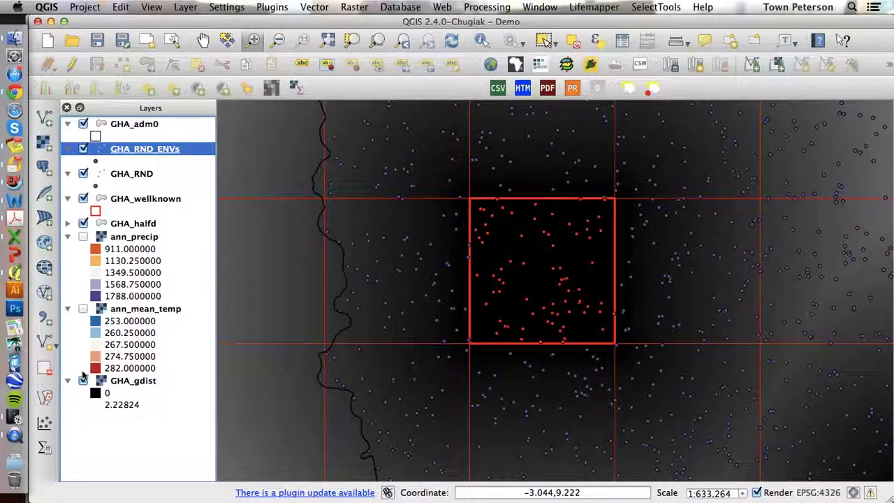
right_click(133, 150)
click(148, 156)
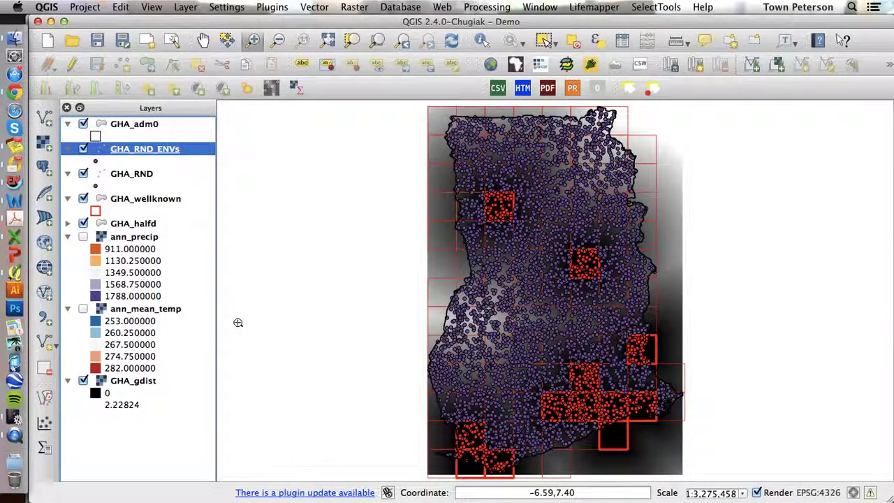
right_click(143, 153)
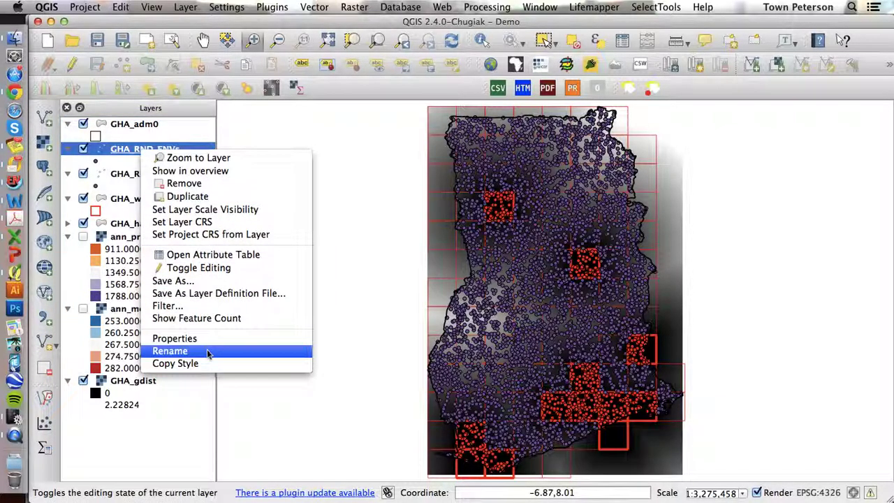
Copy all 5000 GHA_RND_ENVs attribute rows to the clipboard and switch to Excel
click(199, 256)
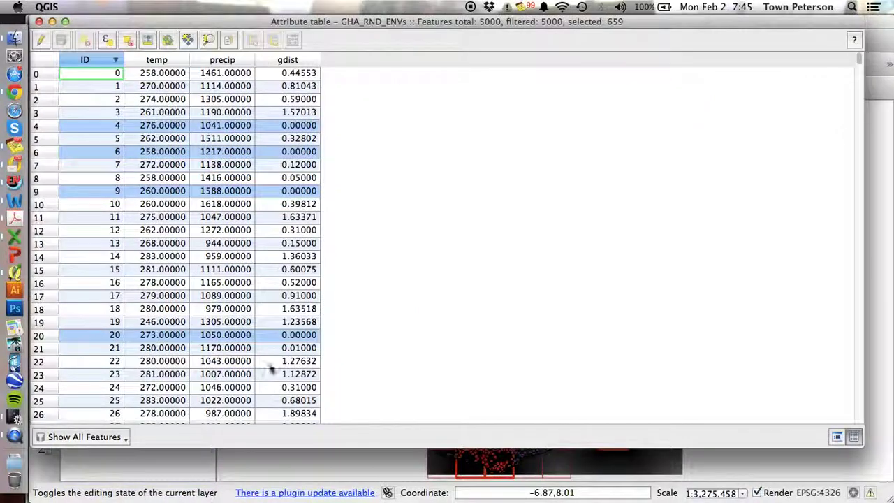
click(128, 42)
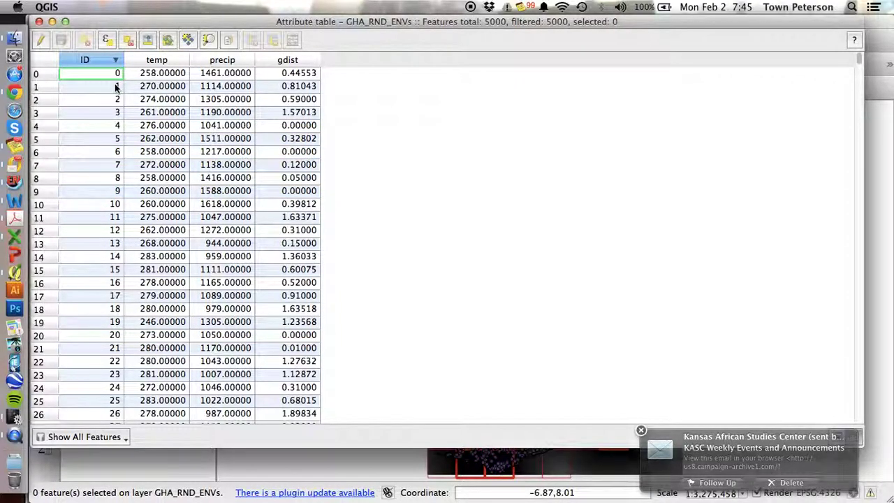
key(super+a)
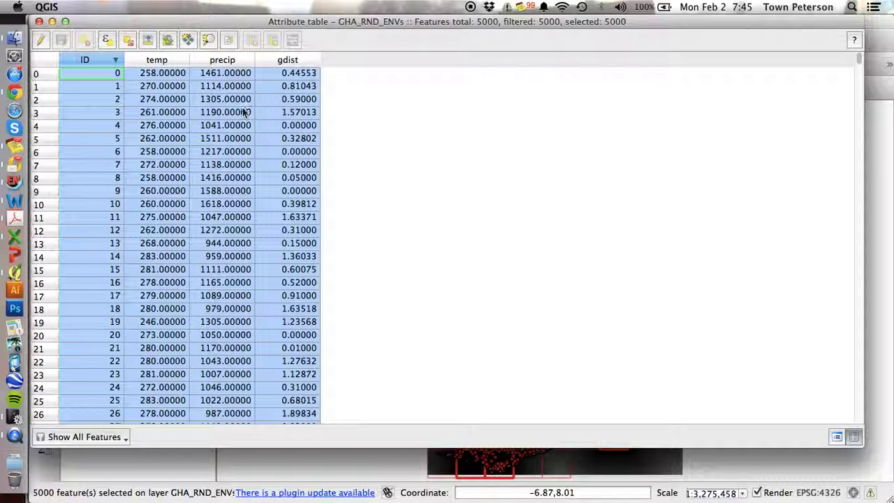
click(230, 40)
click(14, 238)
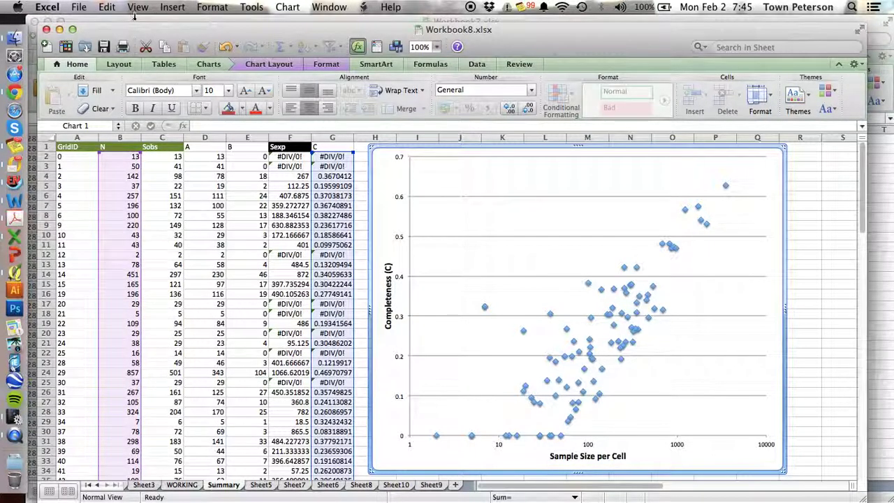
Paste the copied wkt_geom, ID, temp, precip and gdist rows into a new blank workbook
click(79, 7)
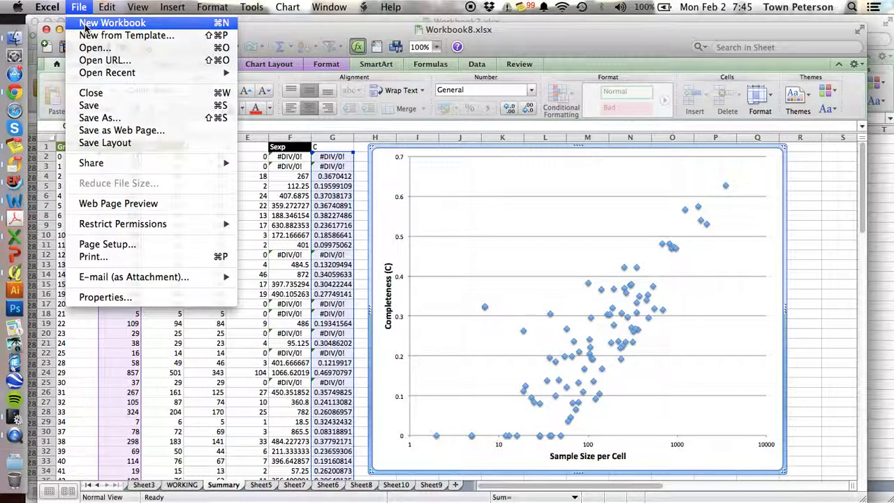
click(105, 21)
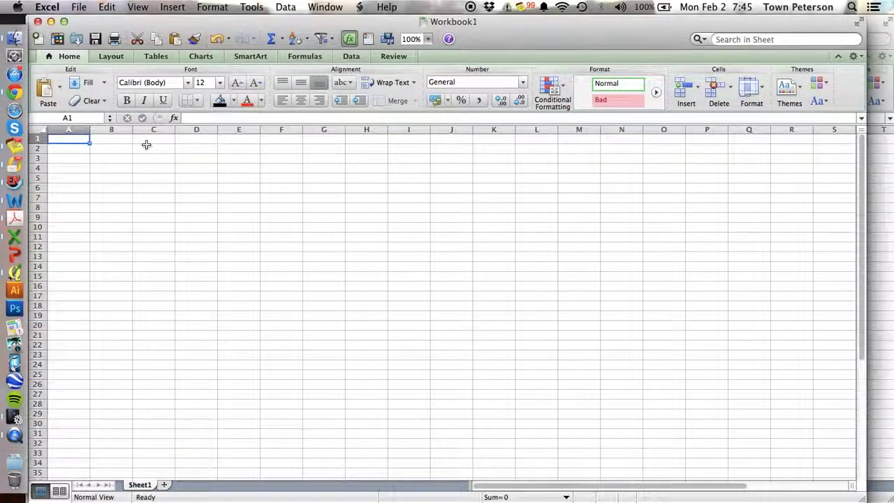
key(super+v)
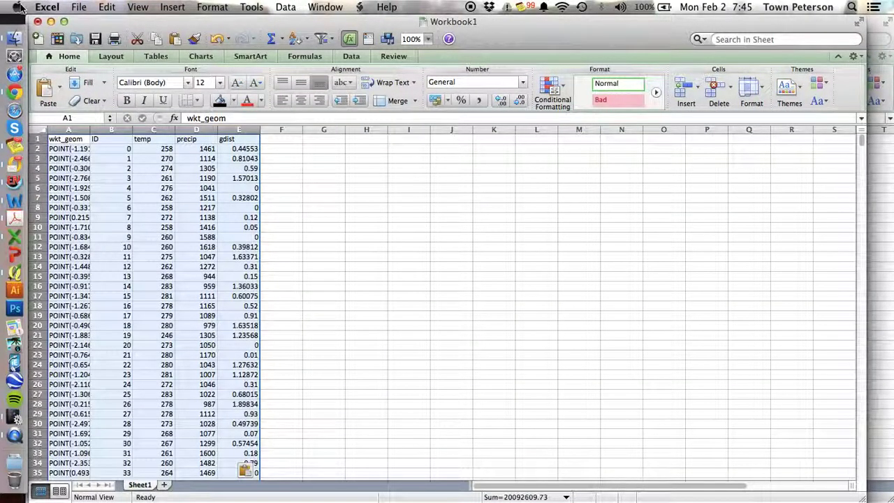